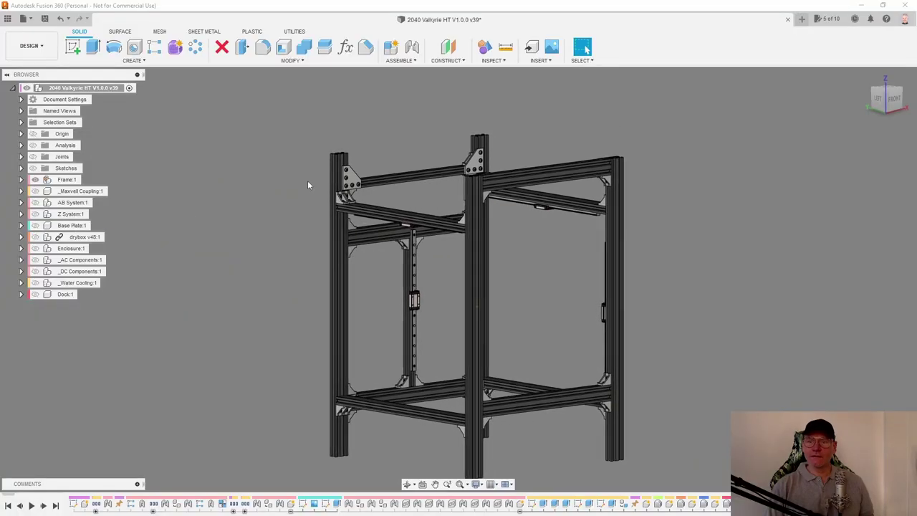
Step: Highlight the linear rail beneath the frame's upper side profile and make the AB System component visible
scroll(444, 175, "up", 5)
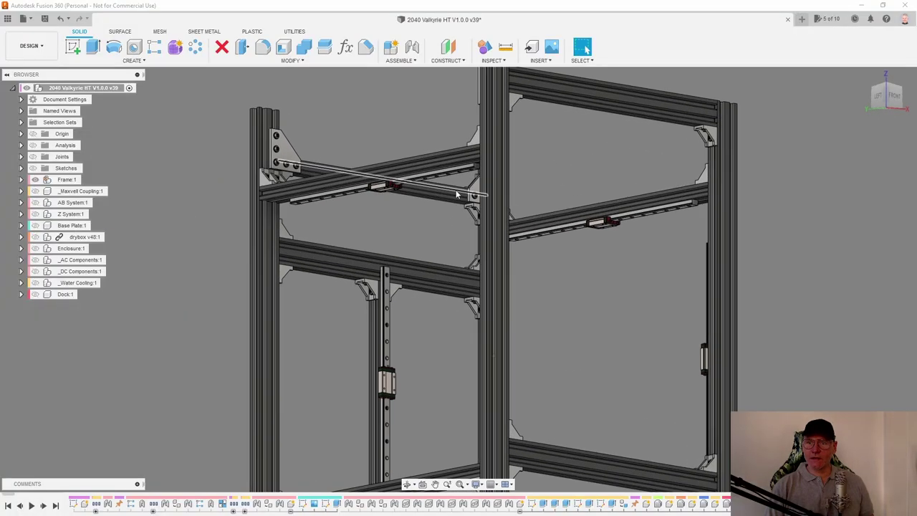
left_click(430, 176)
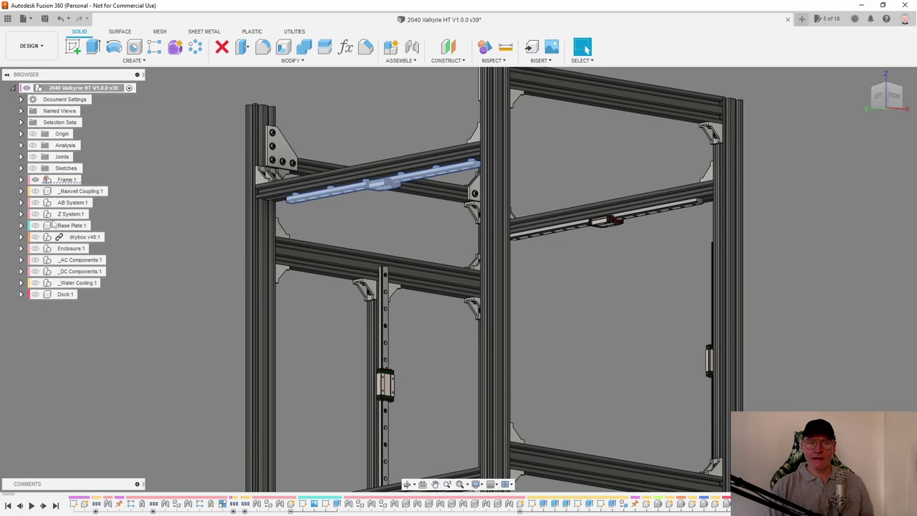
left_click(35, 203)
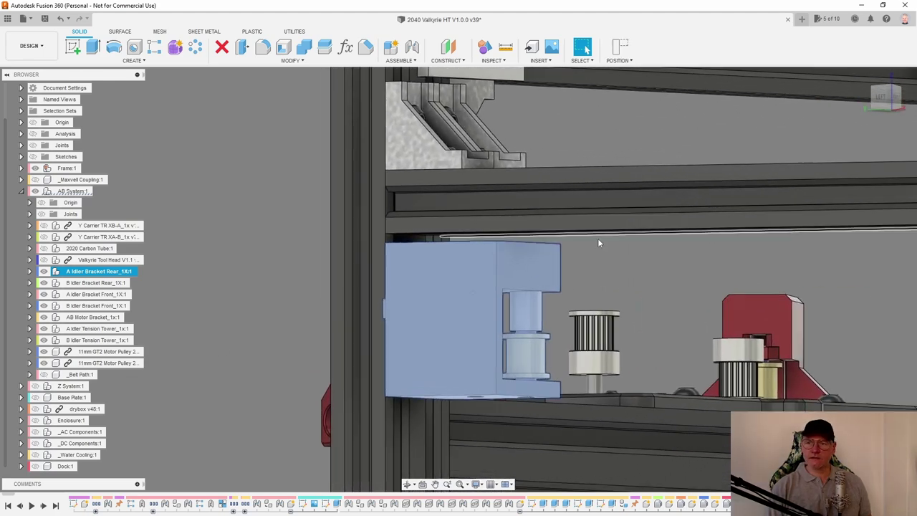
Step: Measure the side face of the rear idler bracket and examine how the idler brackets sit against the frame profiles
left_click(636, 272)
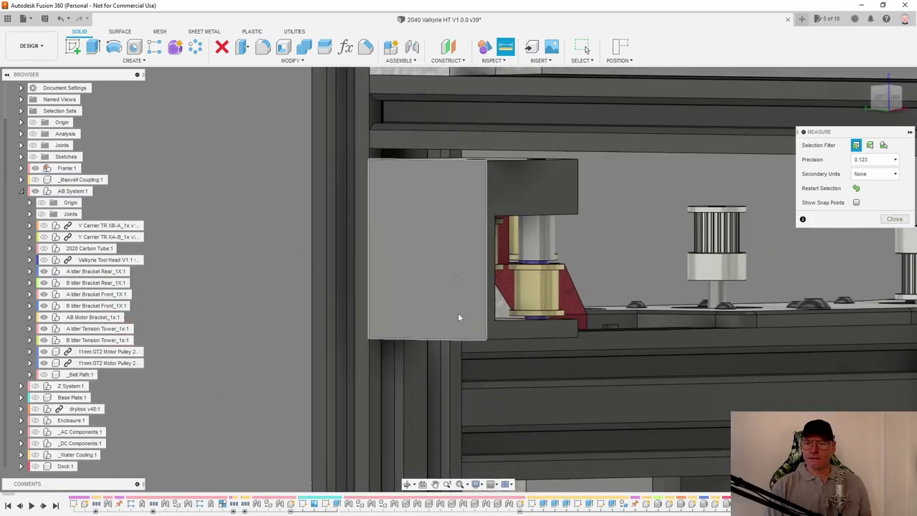
left_click(466, 310)
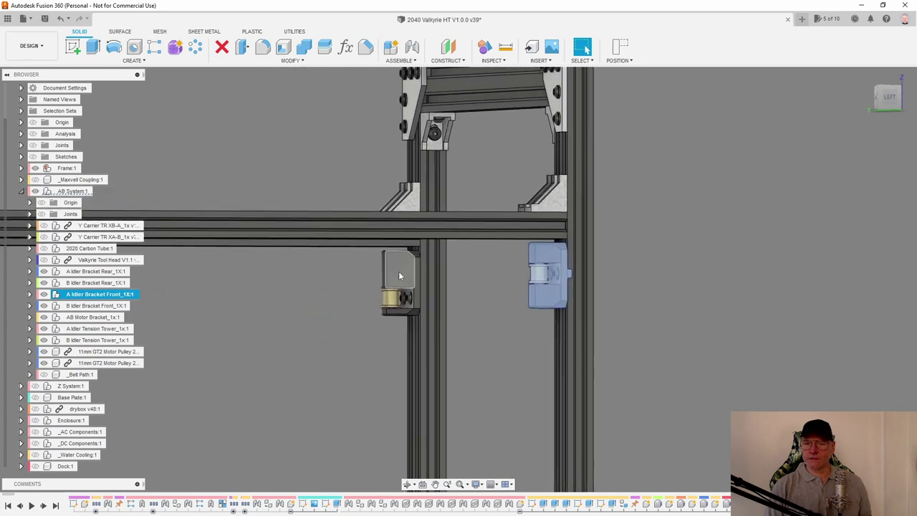
left_click(694, 217)
scroll(730, 211, "down", 3)
scroll(786, 203, "up", 3)
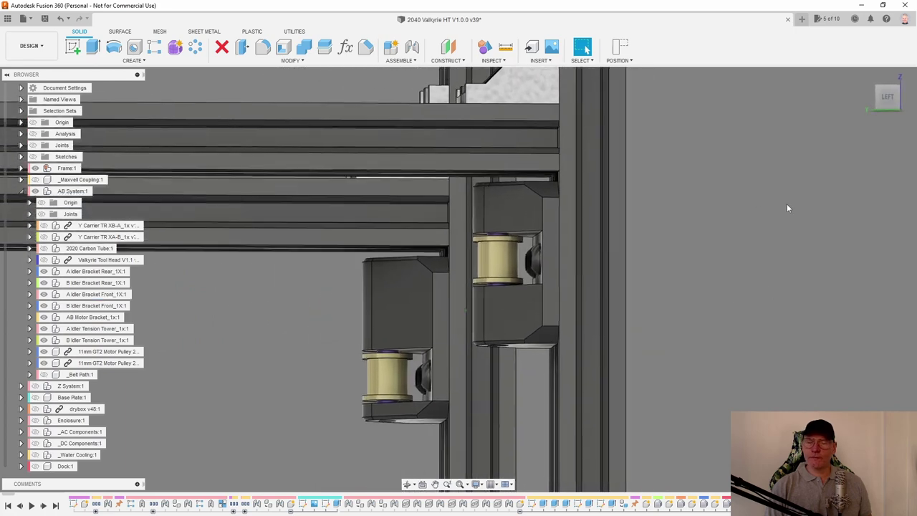
scroll(793, 200, "up", 5)
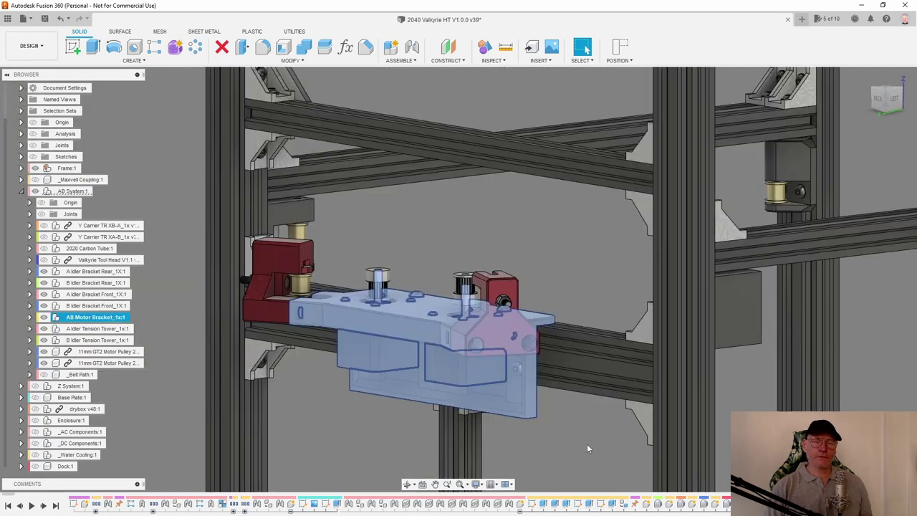
Step: Examine the AB Motor Bracket and its motor pulleys from the back and the side of the frame
left_click(586, 448)
middle_click_drag(587, 449, 549, 462, "shift")
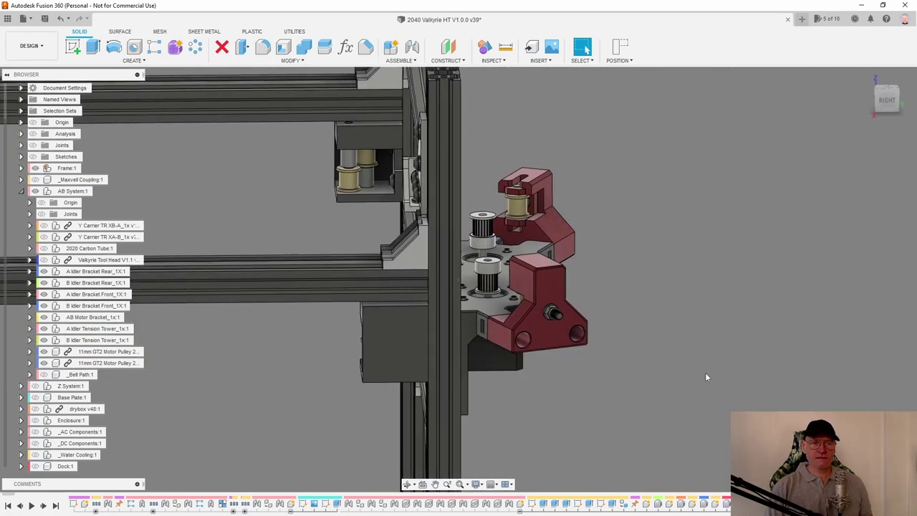
middle_click_drag(705, 377, 833, 334, "shift")
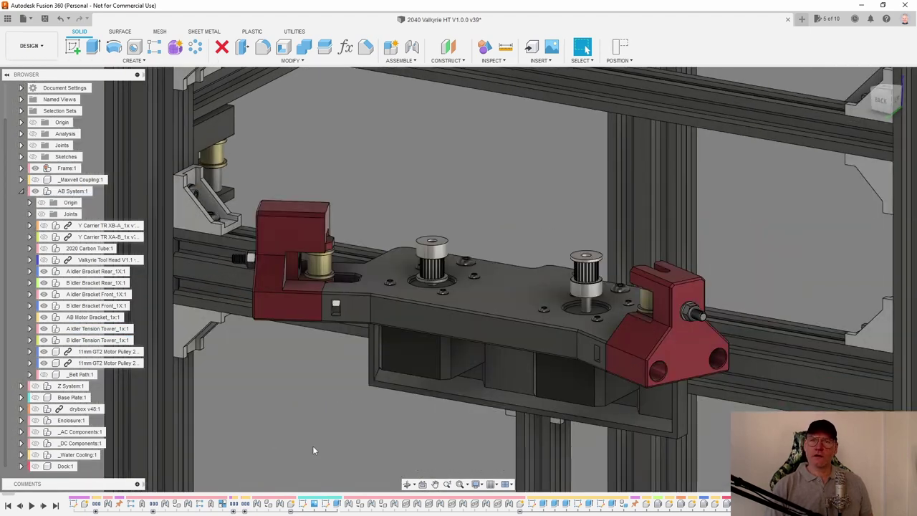
Step: Examine the idler pulley in its tension tower and highlight the A and B idler tension towers on the motor bracket
scroll(391, 477, "up", 5)
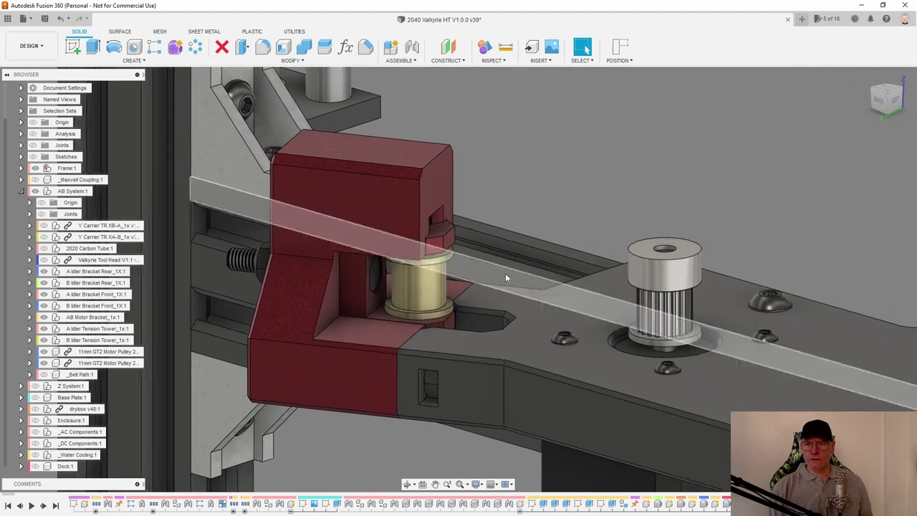
left_click(431, 282)
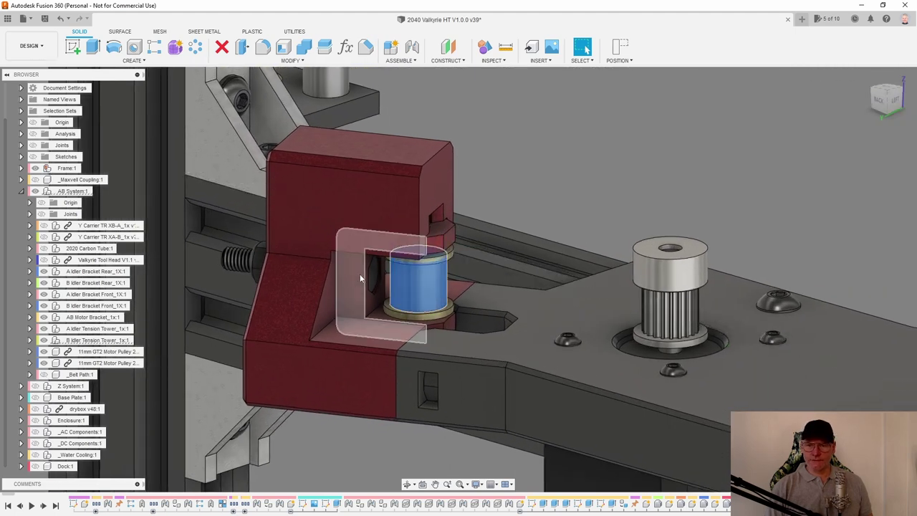
left_click(364, 276)
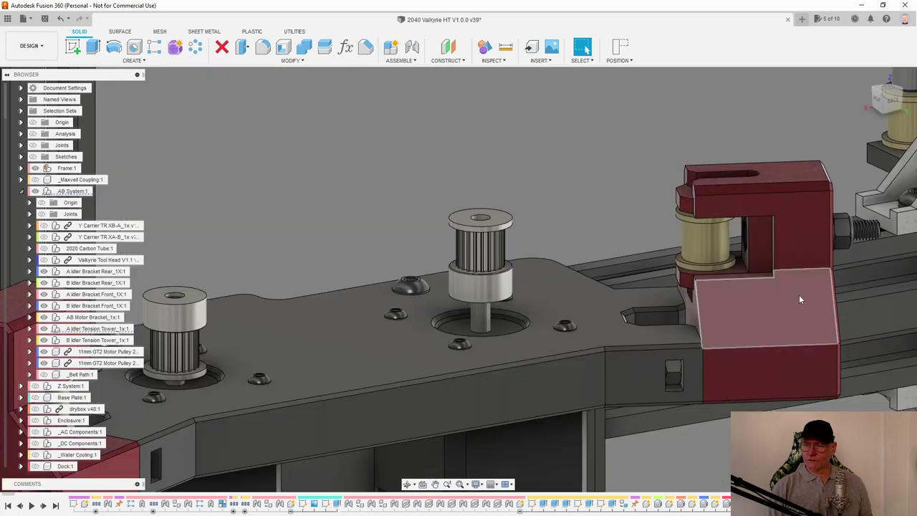
left_click(796, 293)
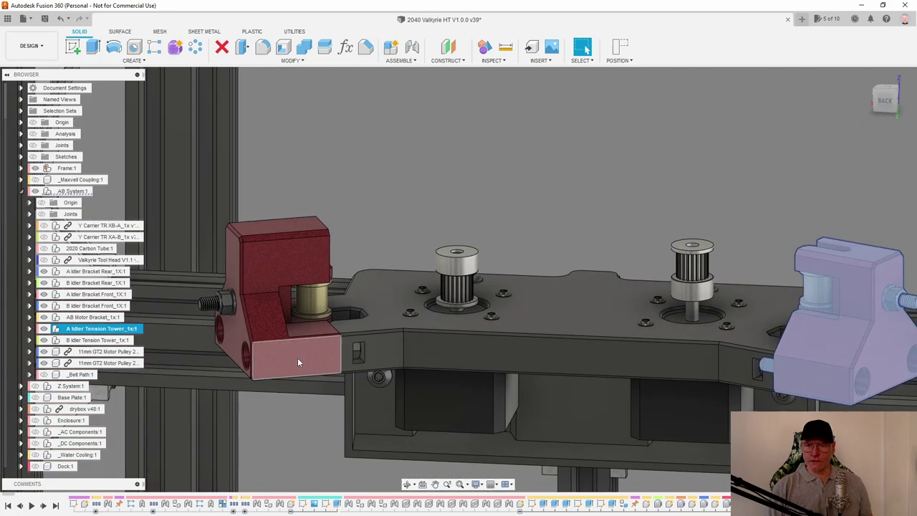
left_click(299, 360)
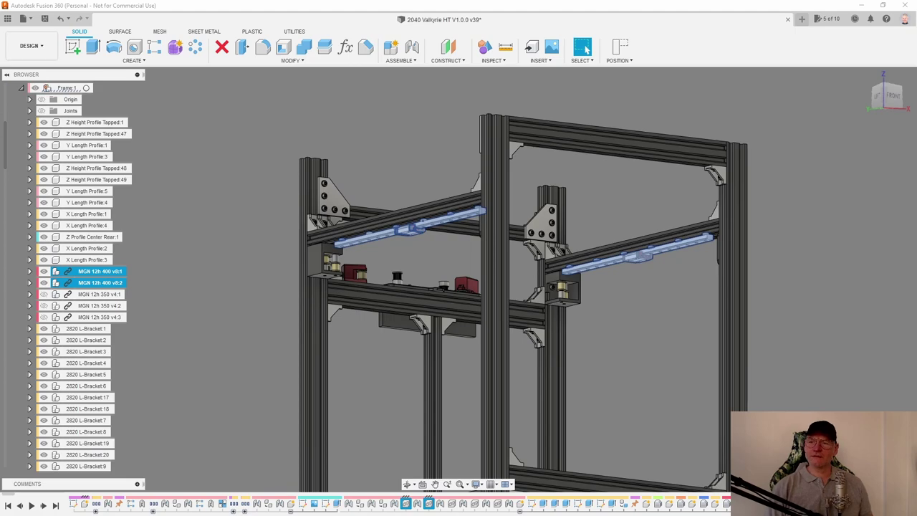
Step: Examine the two MGN 12h 400 rails, and highlight the 2020 Carbon Tube and the Y Carrier TR XB-A in turn
scroll(530, 279, "up", 4)
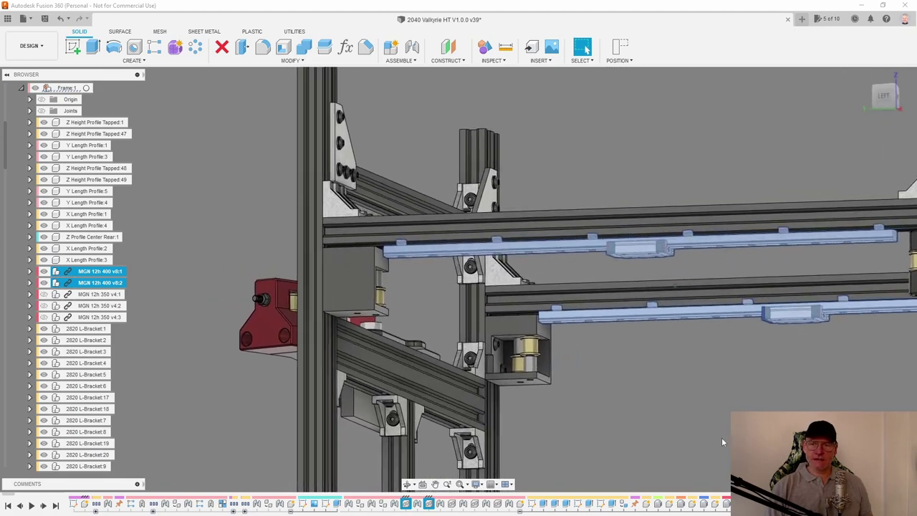
scroll(722, 442, "up", 5)
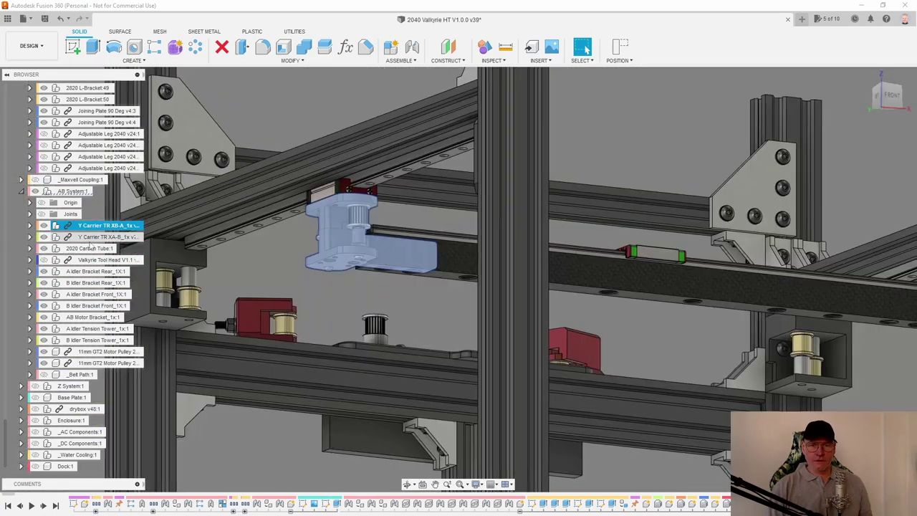
left_click(86, 248)
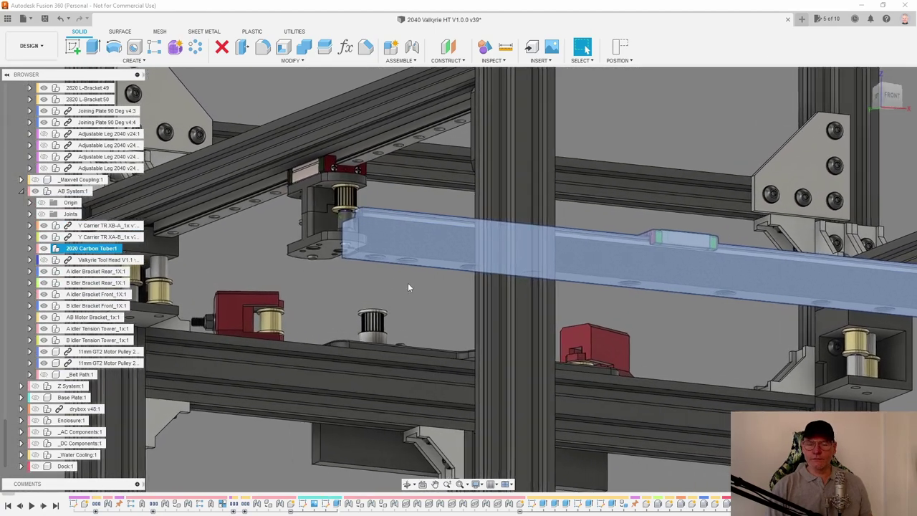
left_click(408, 283)
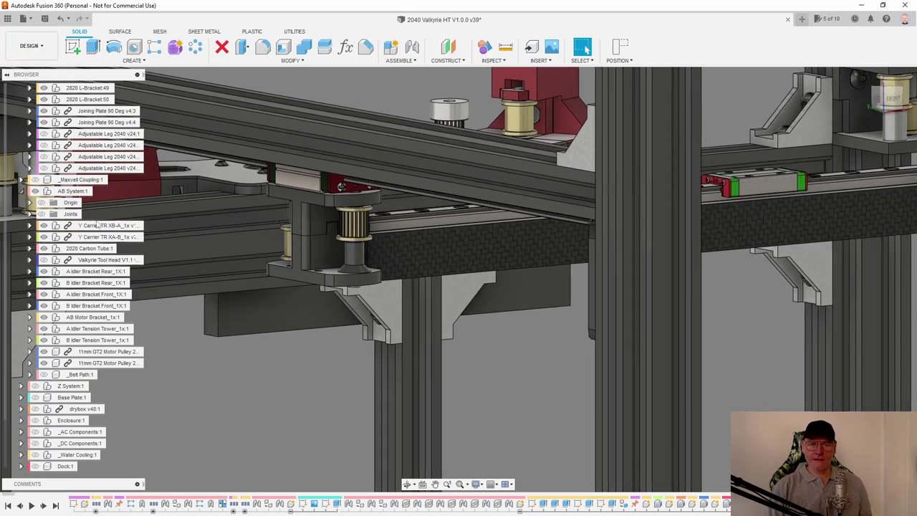
left_click(89, 224)
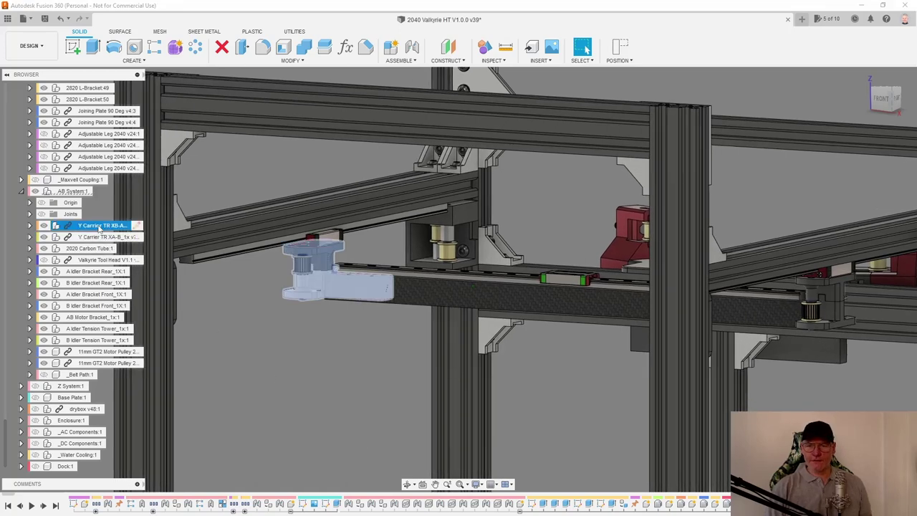
Step: Highlight the 2020 Carbon Tube together with the Y Carrier TR XB-A and Y Carrier TR XA-B as one gantry
left_click(388, 409)
scroll(615, 395, "up", 3)
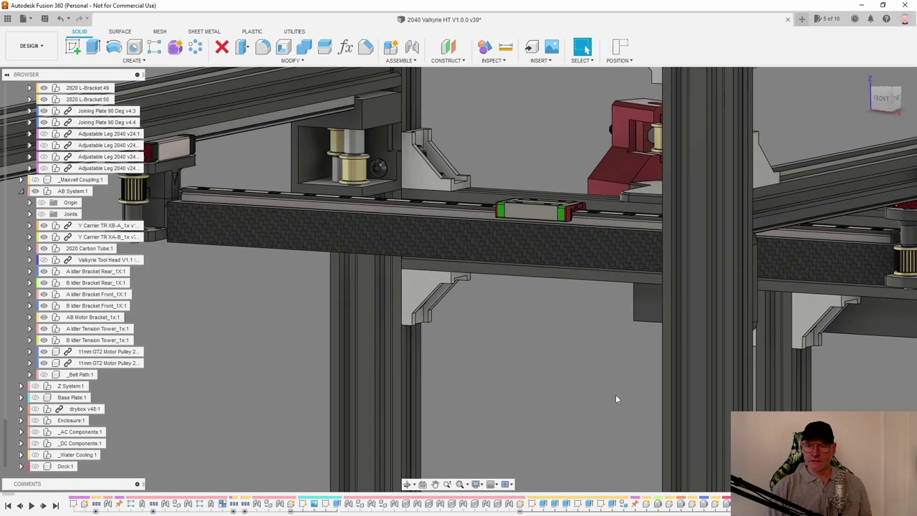
left_click(469, 218)
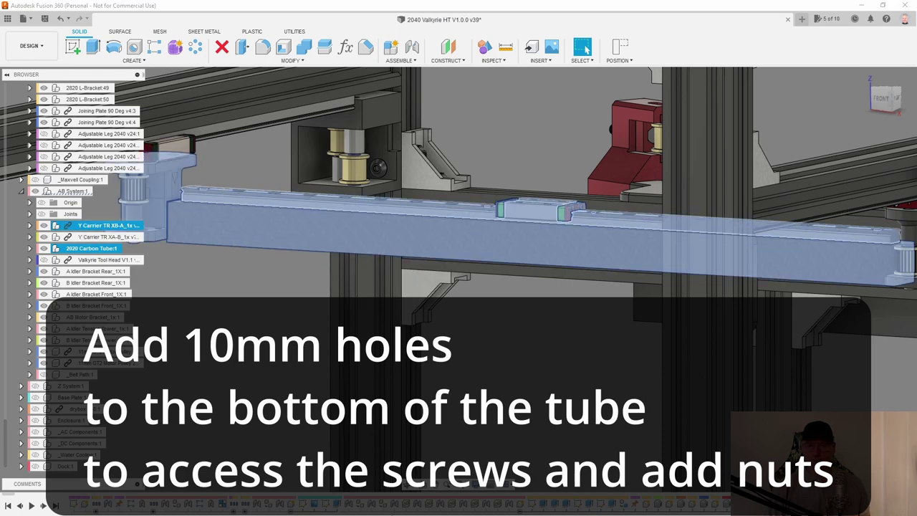
scroll(445, 326, "down", 3)
left_click(104, 237, "ctrl")
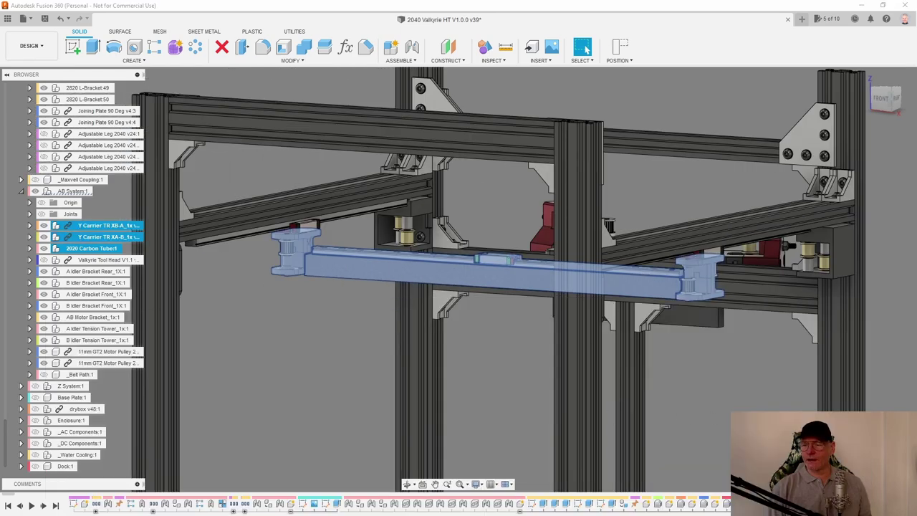
Step: Highlight only the Y Carrier TR XB-A and Y Carrier TR XA-B at both ends of the carbon tube
middle_click_drag(748, 462, 809, 457, "shift")
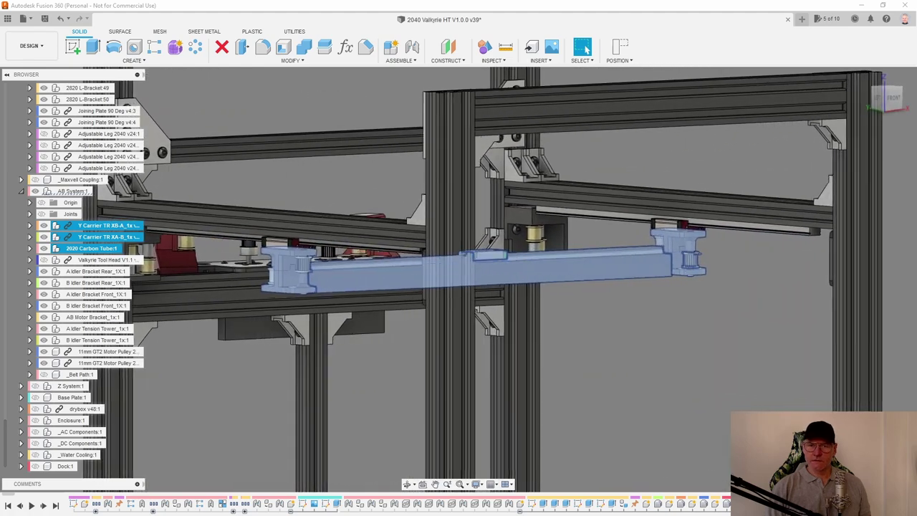
left_click(92, 225)
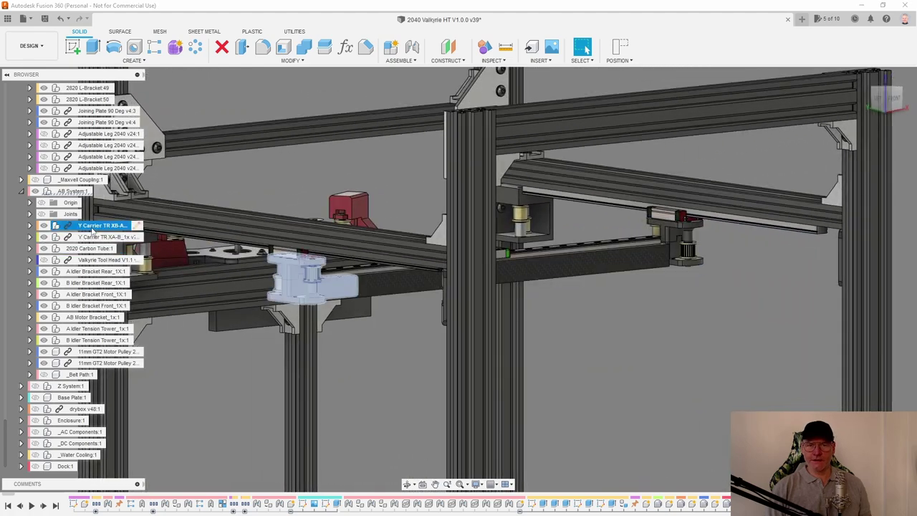
left_click_drag(91, 266, 98, 245)
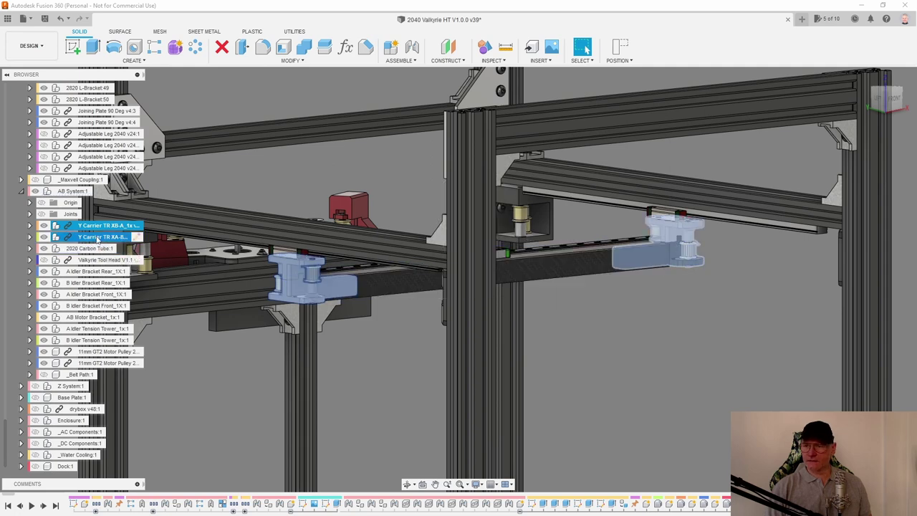